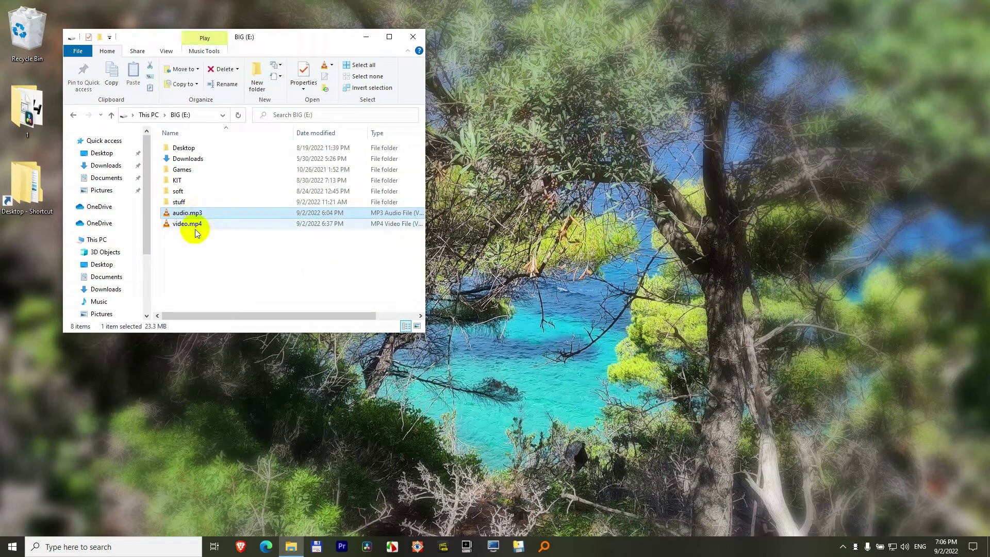
Step: Widen the folder window, then play video.mp4 in VLC, skipping from 08:30 to near the end
left_click(197, 227)
left_click_drag(426, 267, 496, 267)
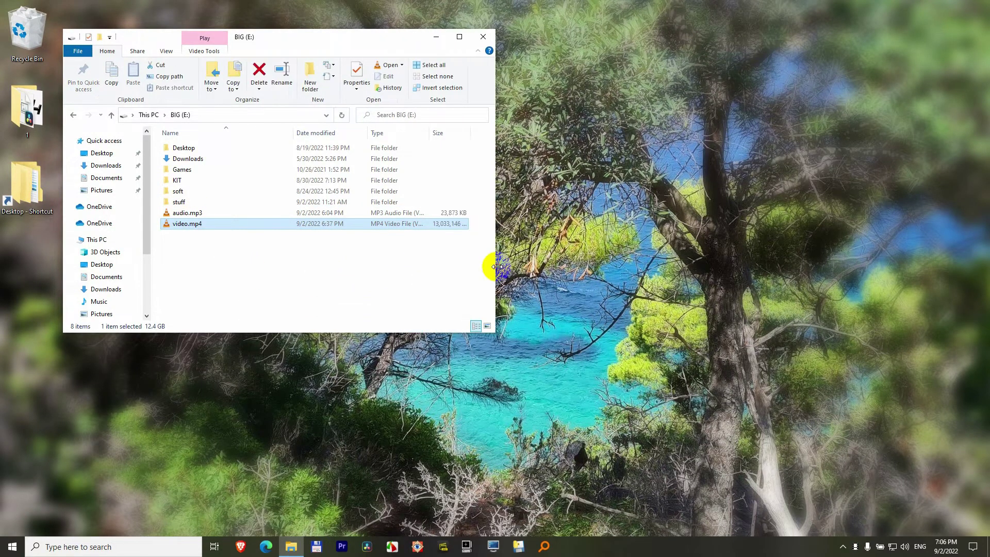
double_click(184, 226)
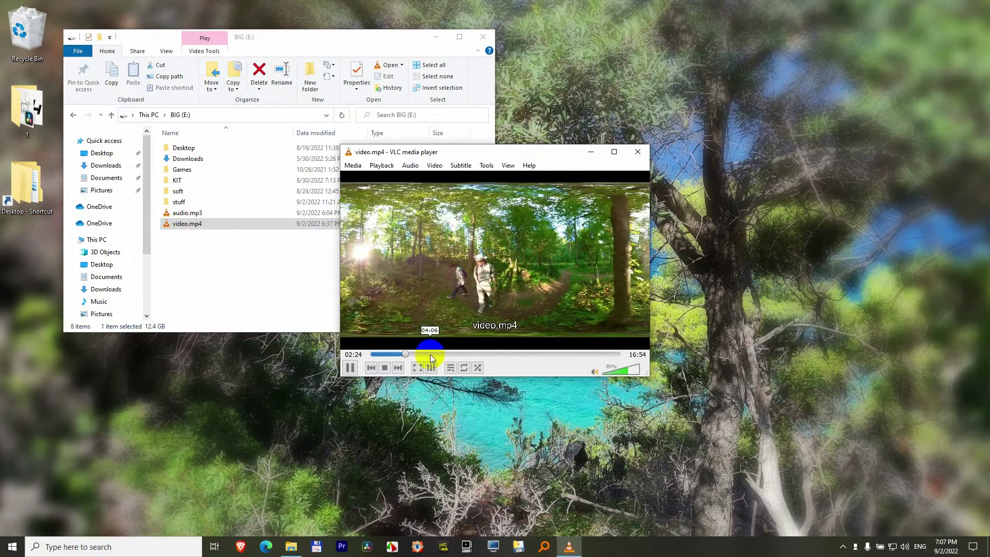
left_click_drag(430, 354, 496, 354)
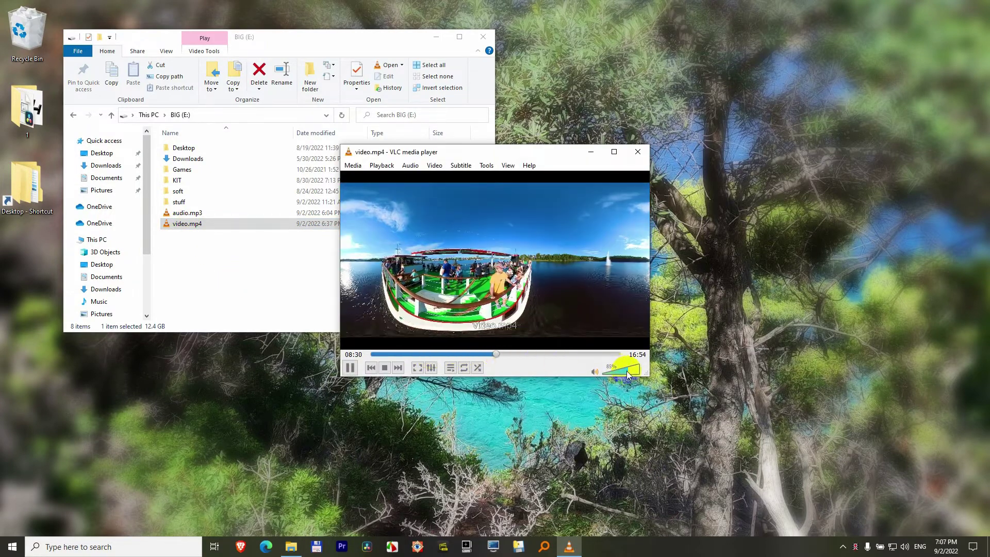
left_click(522, 354)
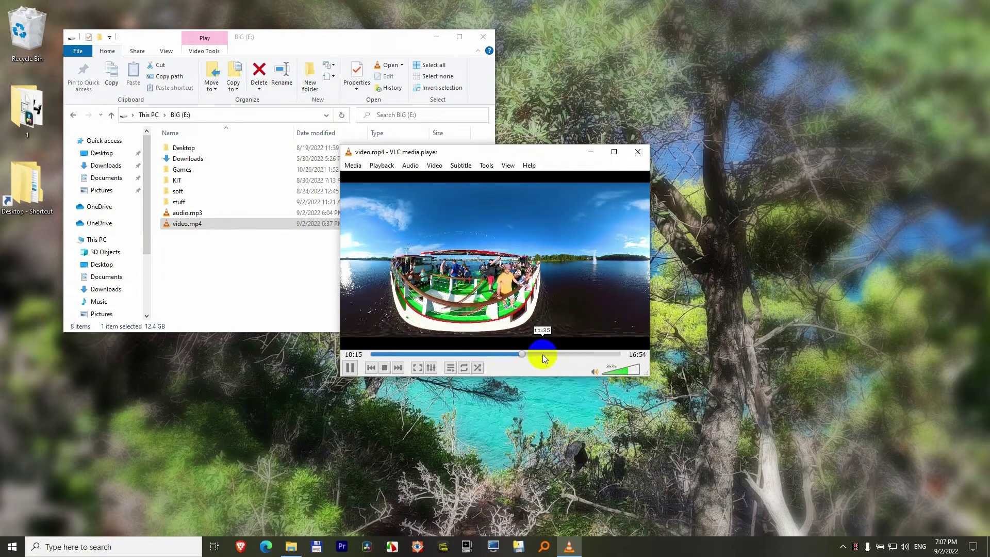
left_click_drag(544, 354, 588, 354)
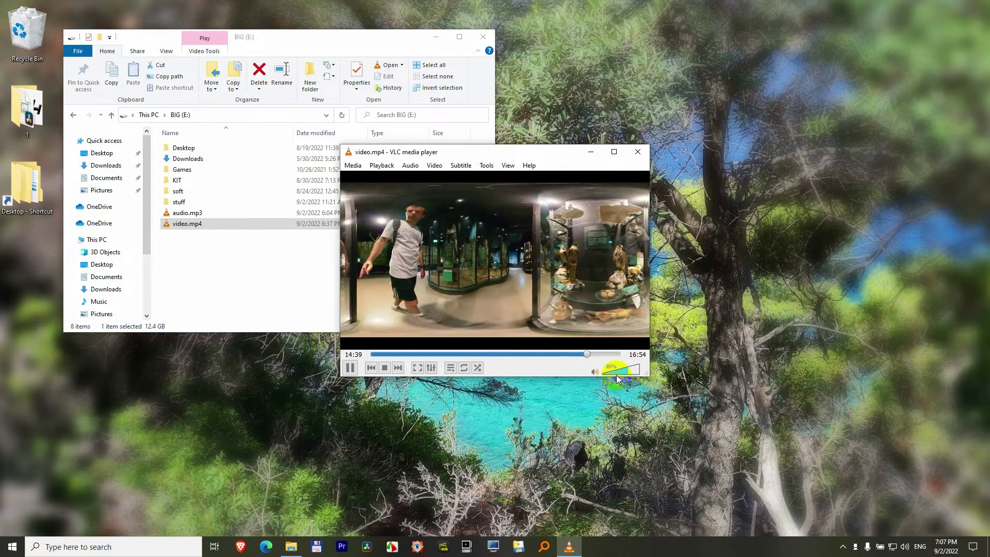
left_click(637, 151)
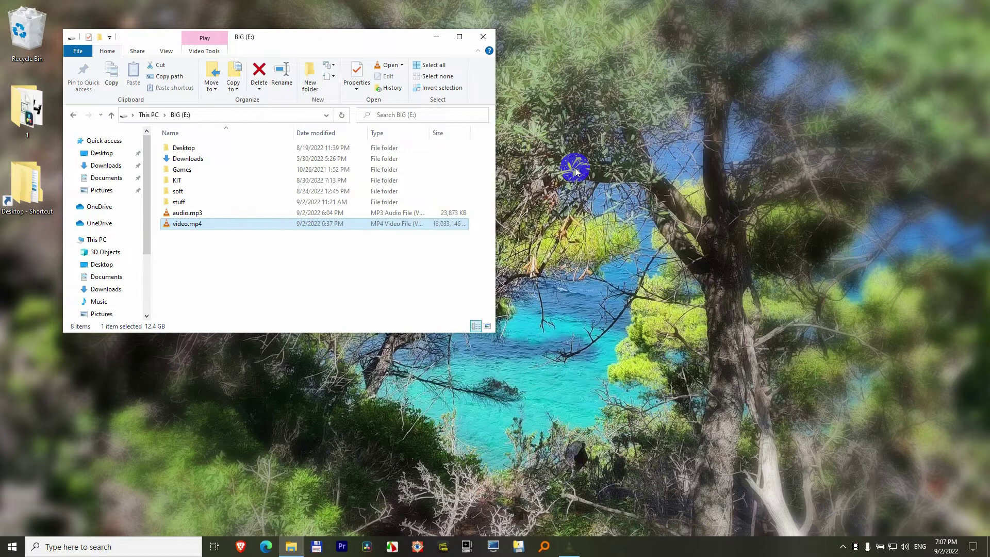
Step: Play audio.mp3 in VLC, jump ahead to about 10:27, and close the player
double_click(190, 213)
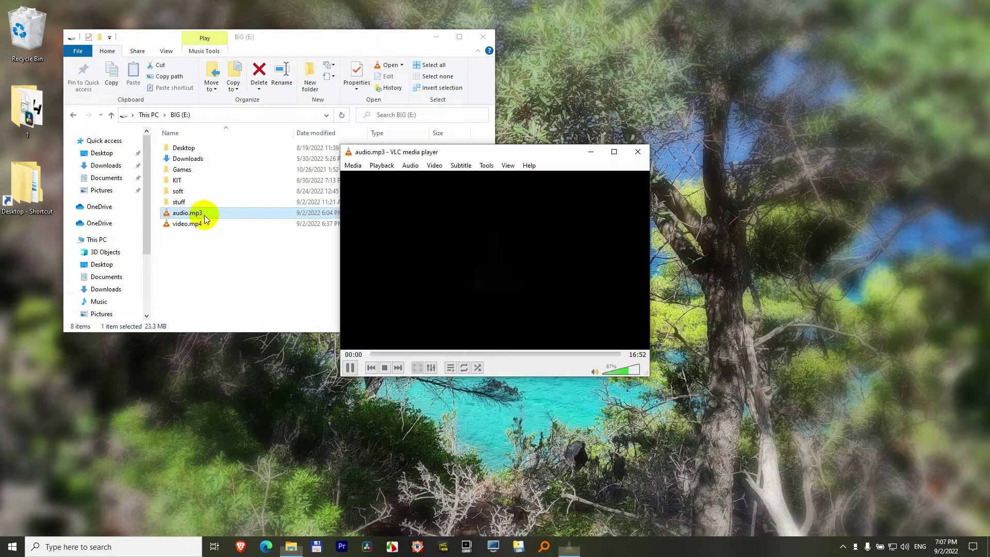
left_click(524, 354)
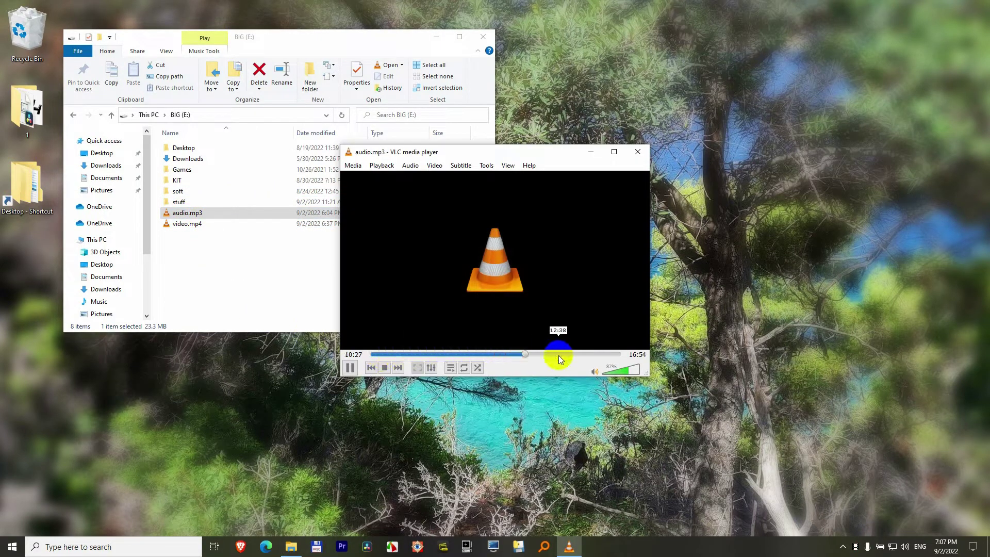
left_click(637, 152)
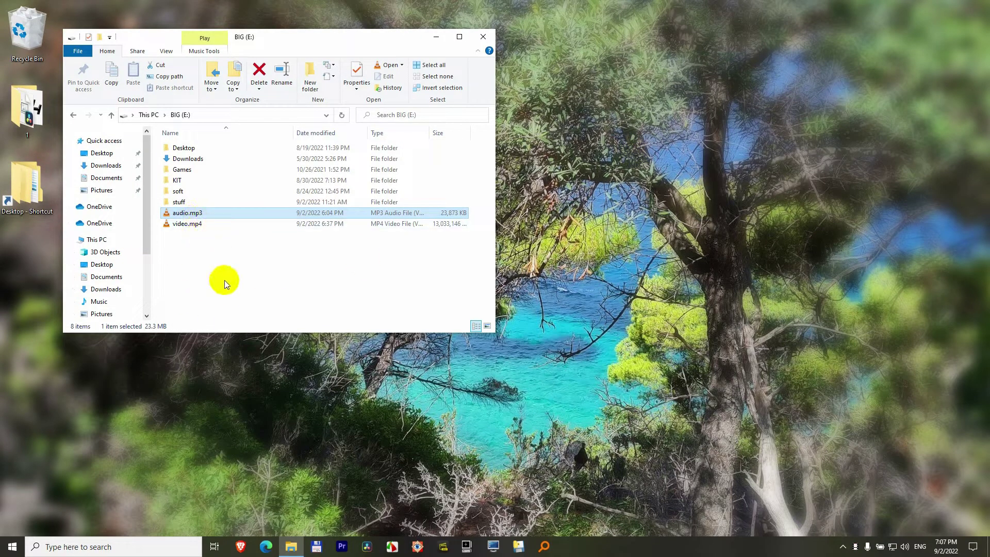
Step: In Brave, go to softpedia.com and search for mkvtoolnix
left_click(240, 546)
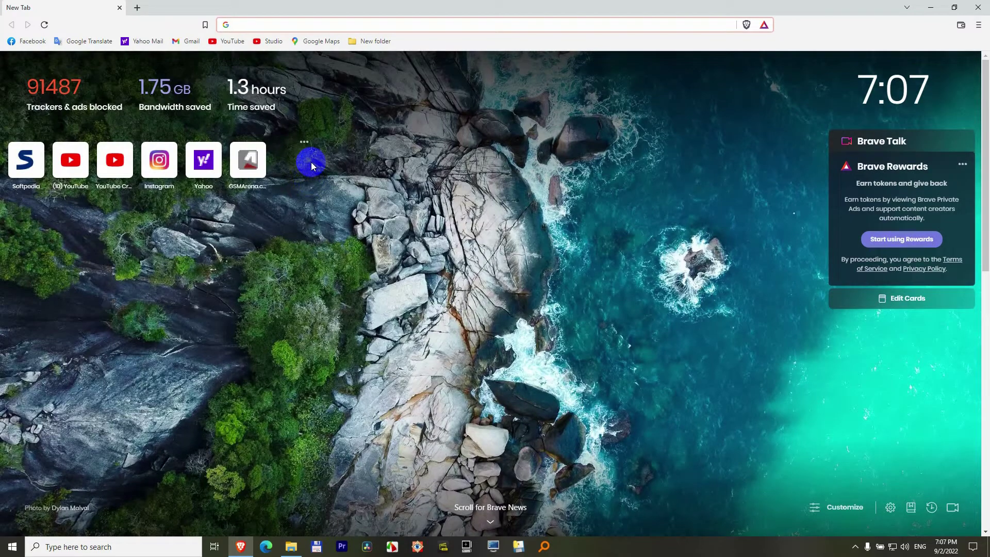
type("softpedia.com")
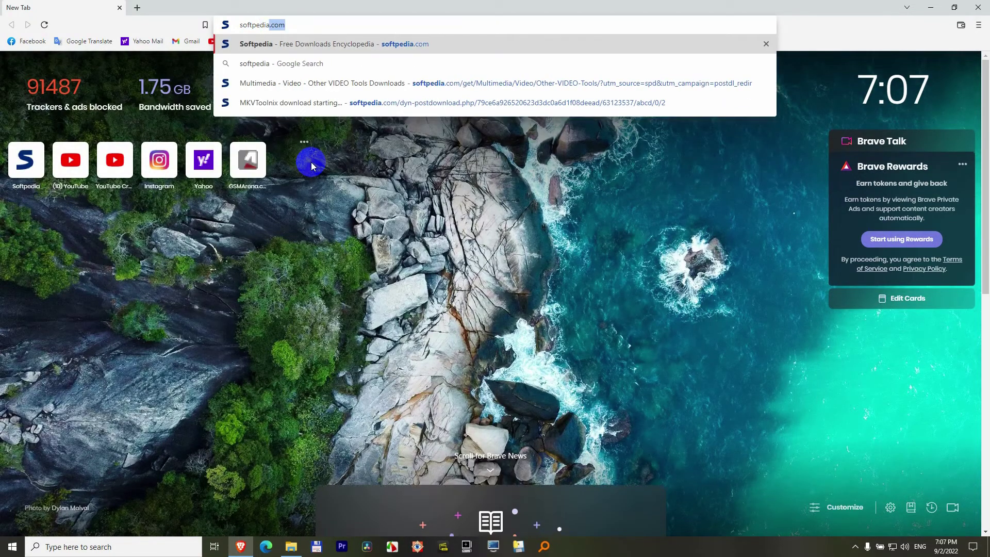
key("Return")
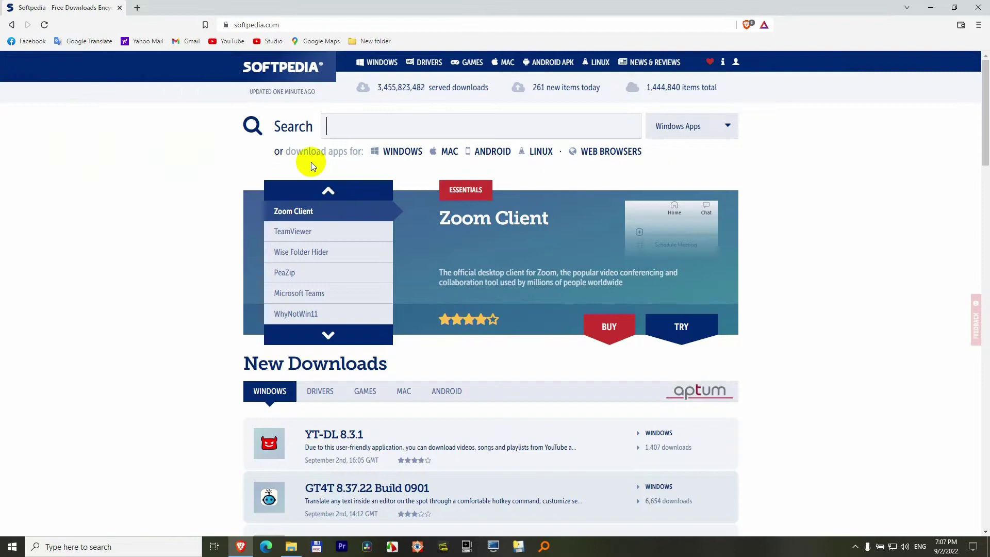
type("mk")
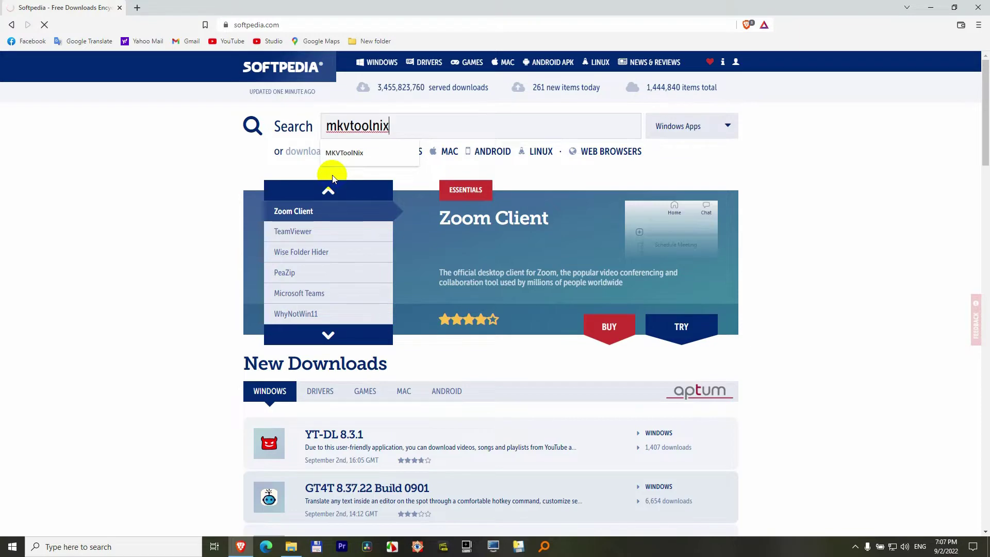
type("vtoolnix")
key("Return")
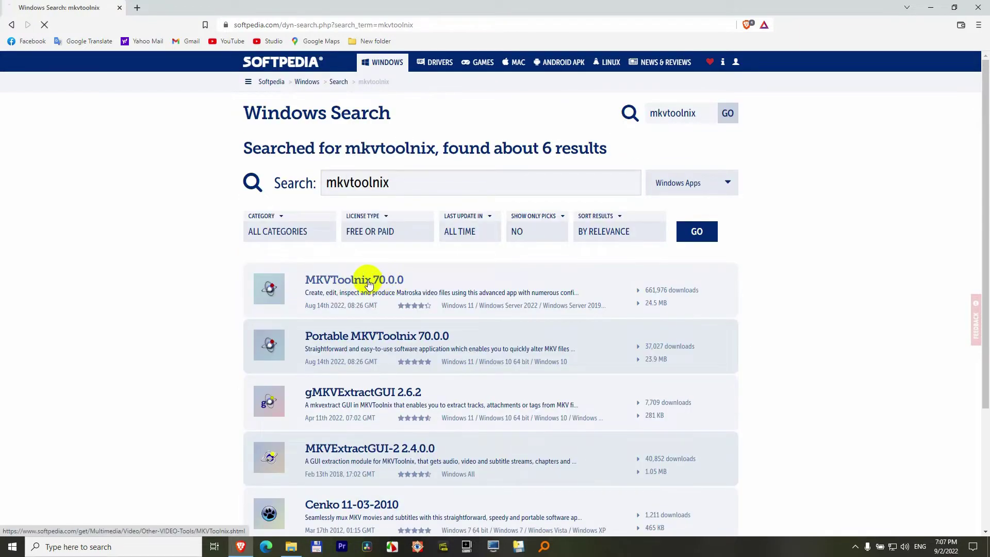
Step: Download the MKVToolnix 70.0.0 x64 installer and save it to the Desktop
left_click(368, 281)
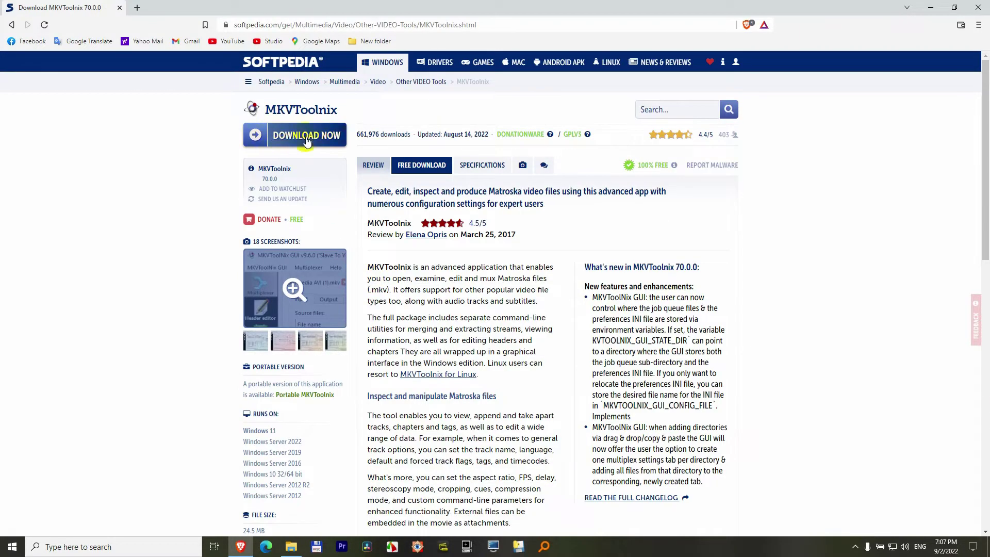
left_click(306, 138)
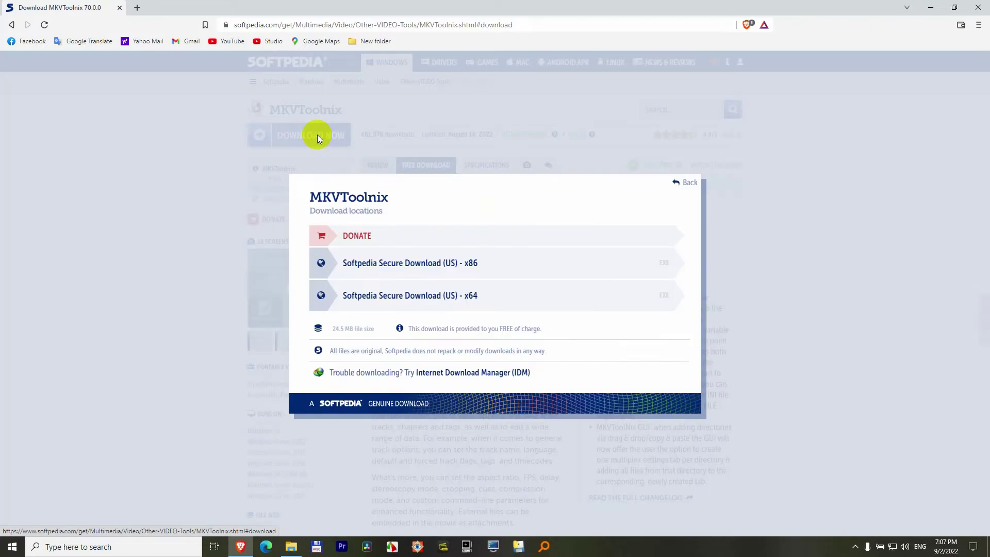
left_click(431, 298)
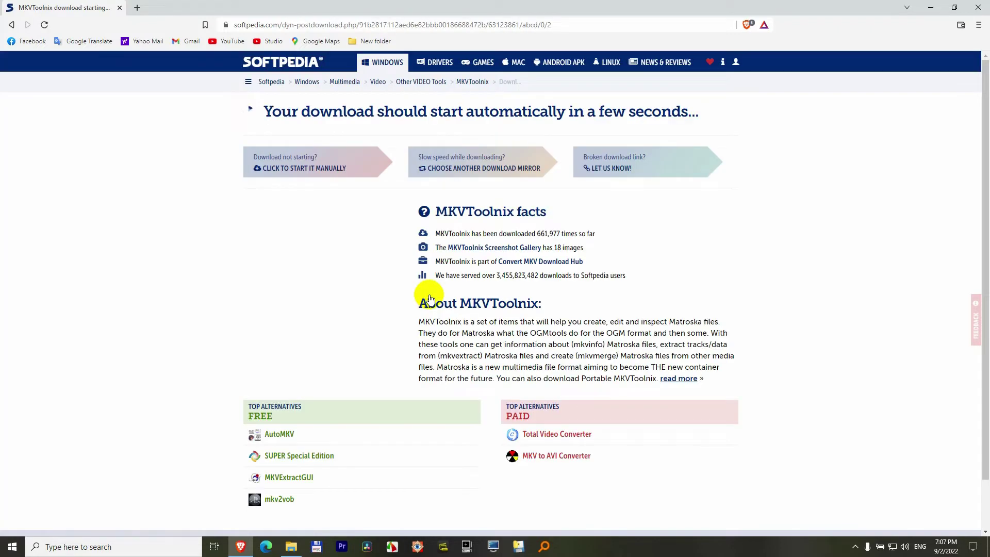
left_click(44, 192)
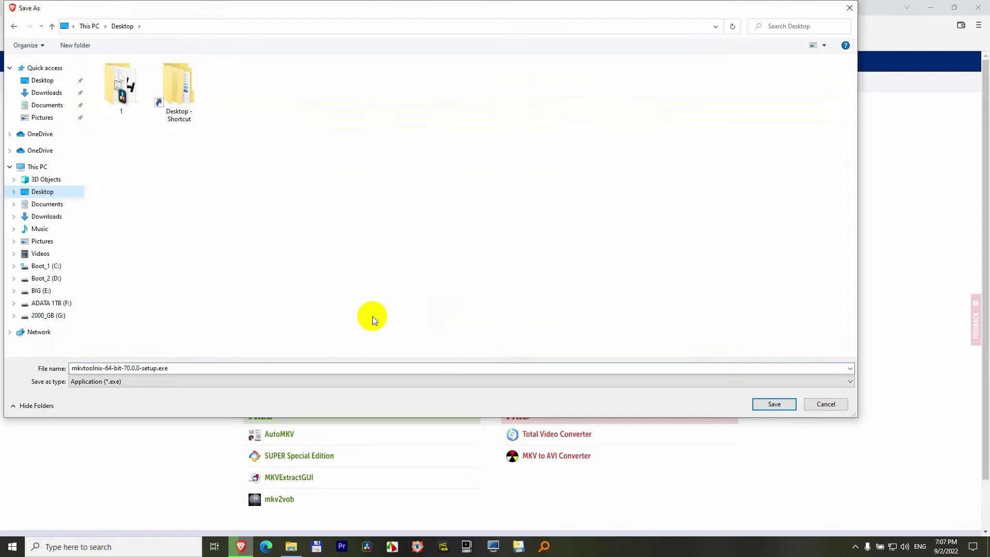
left_click(768, 405)
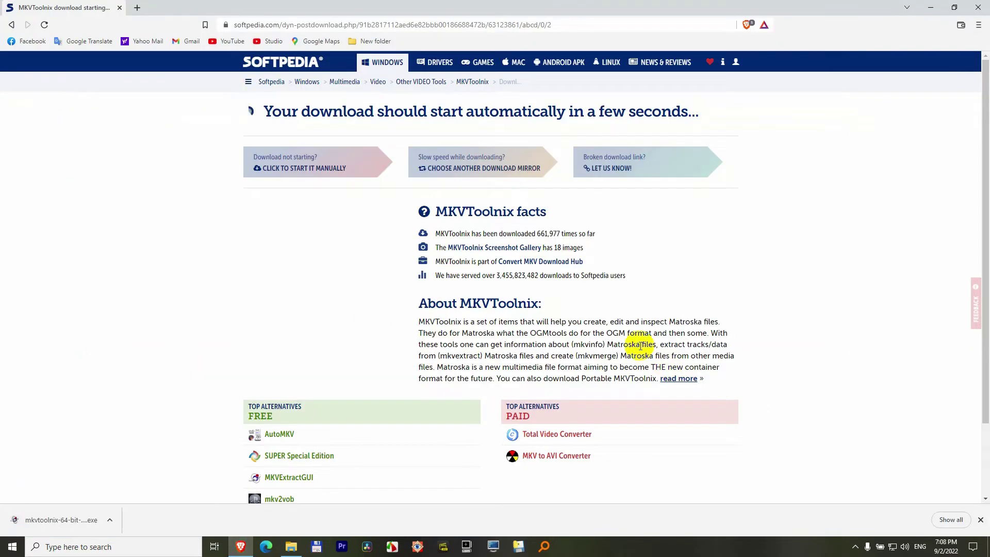
Step: Close the browser and launch the downloaded MKVToolNix installer in English
left_click(977, 8)
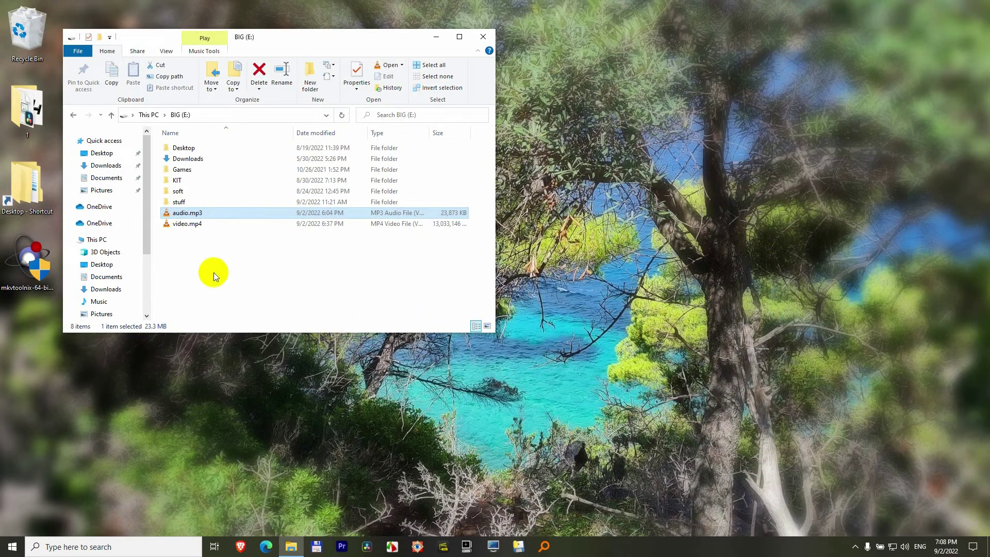
left_click(28, 260)
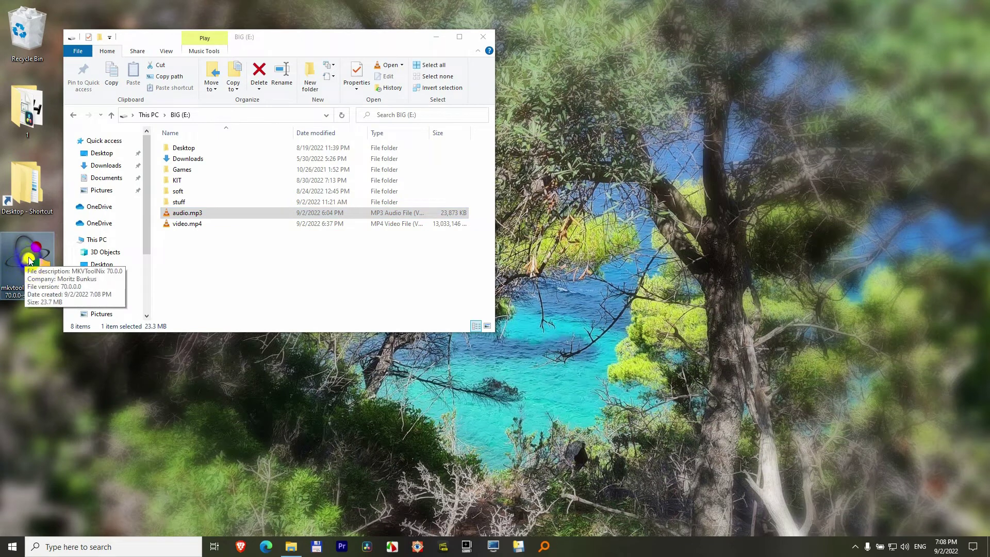
double_click(28, 260)
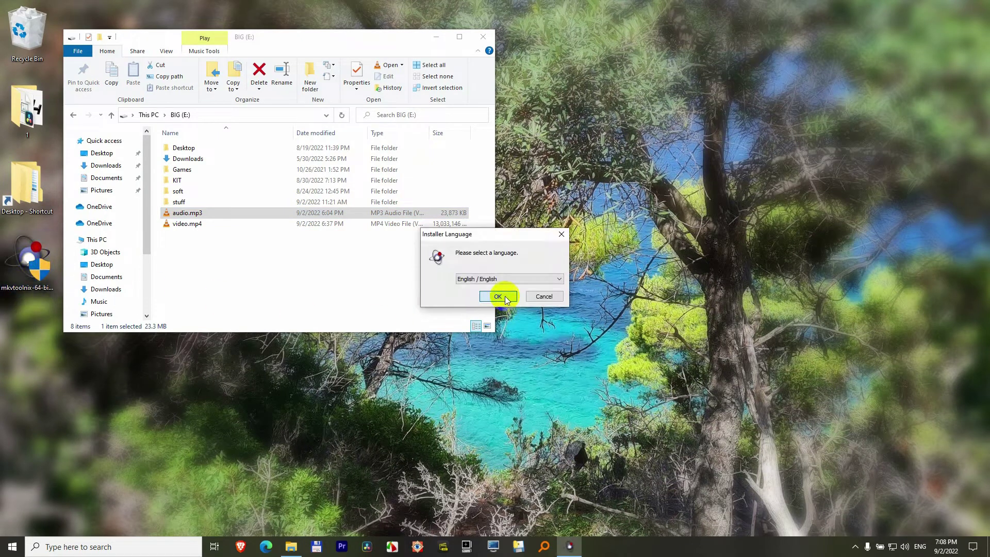
left_click(498, 297)
Step: Install with the default folder and Start menu folder, then finish setup
left_click(552, 355)
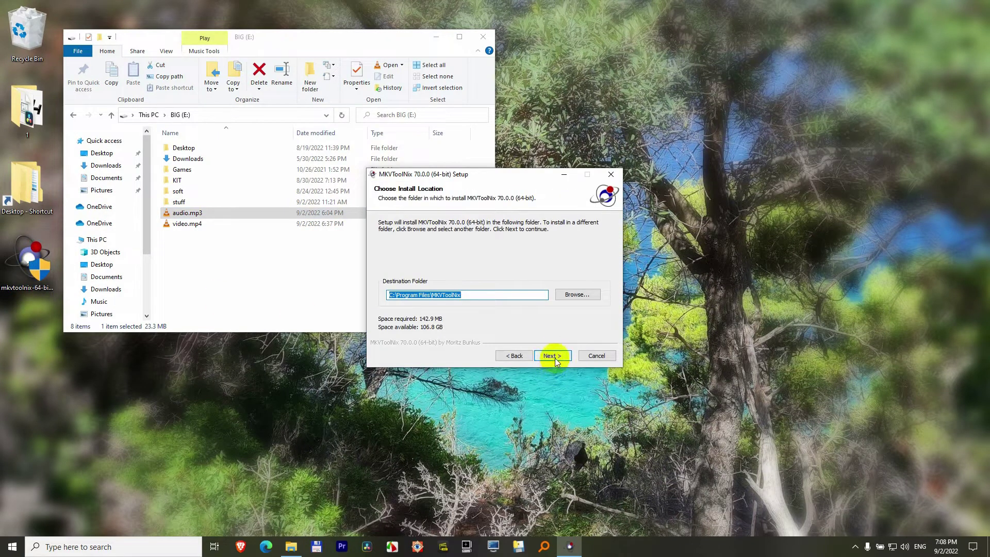
left_click(556, 356)
left_click(557, 356)
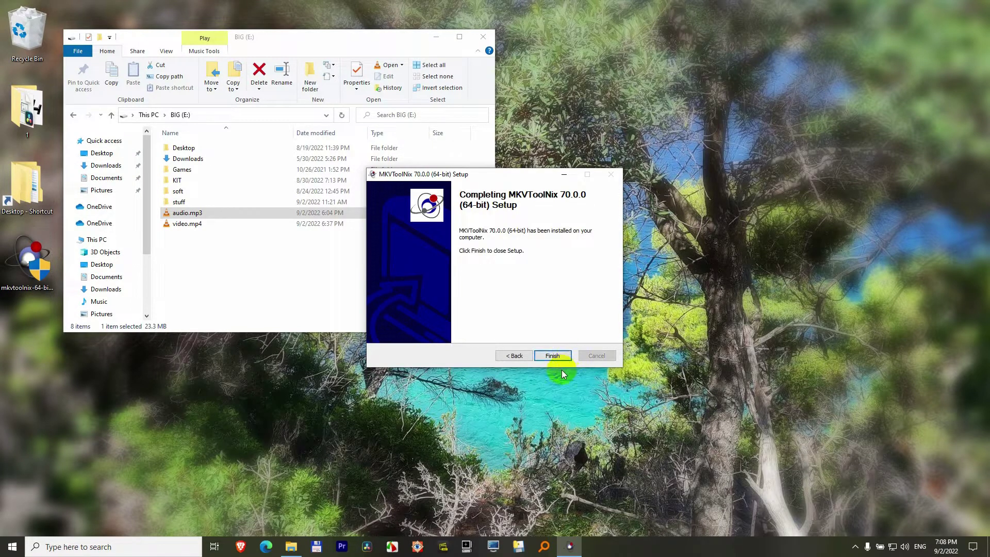
left_click(557, 356)
left_click(31, 273)
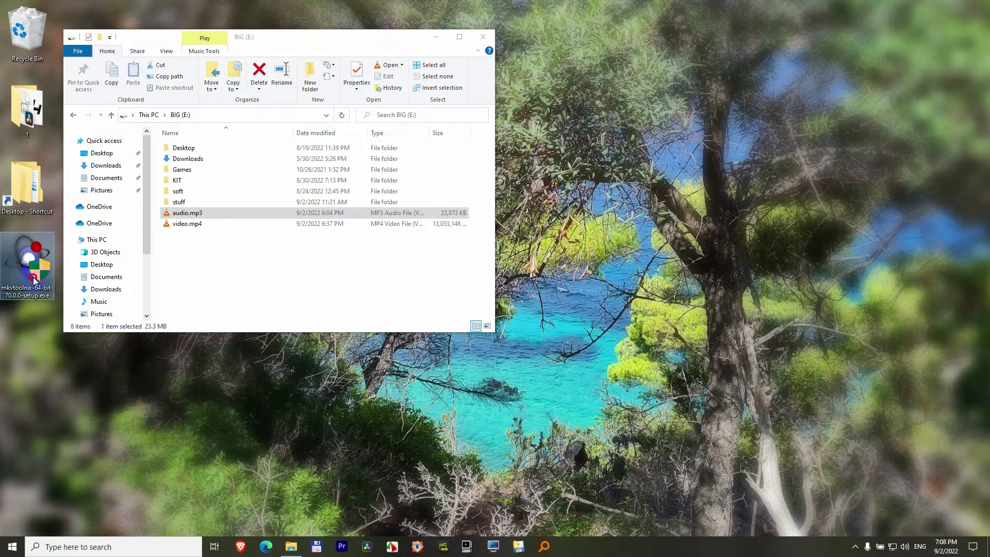
Step: Delete the installer from the desktop and launch MKVToolNix GUI from a Start search for 'mkv'
right_click(34, 281)
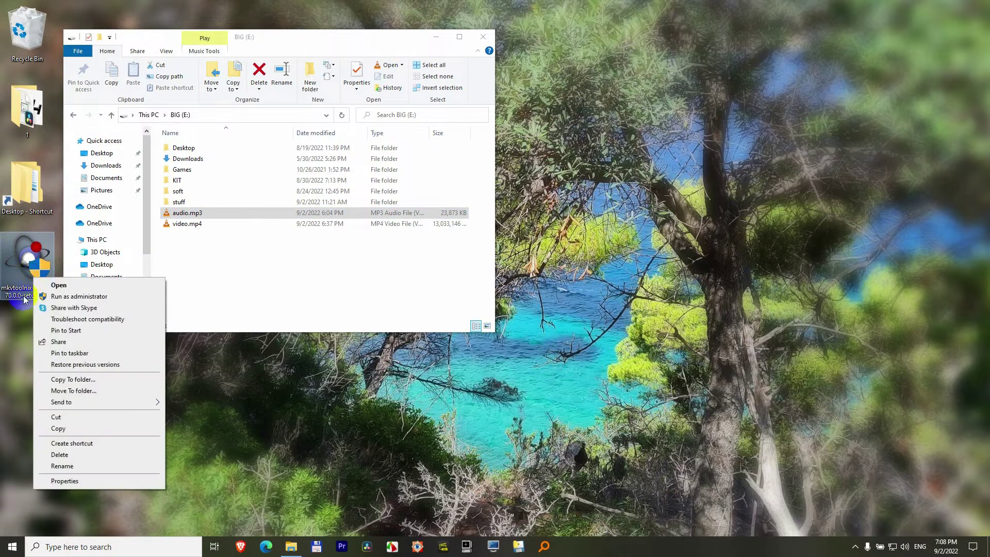
left_click(62, 456)
left_click(15, 548)
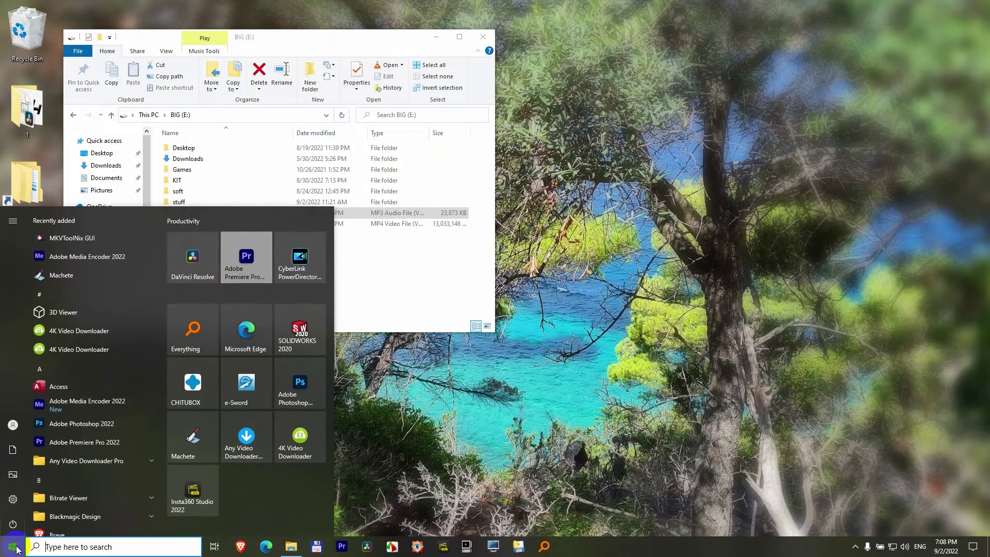
type("mkv")
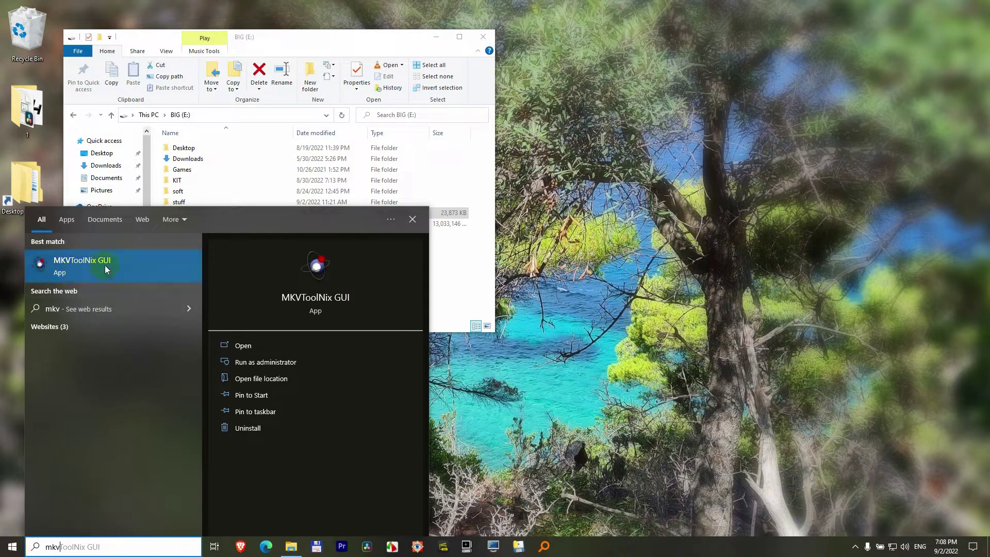
left_click(99, 264)
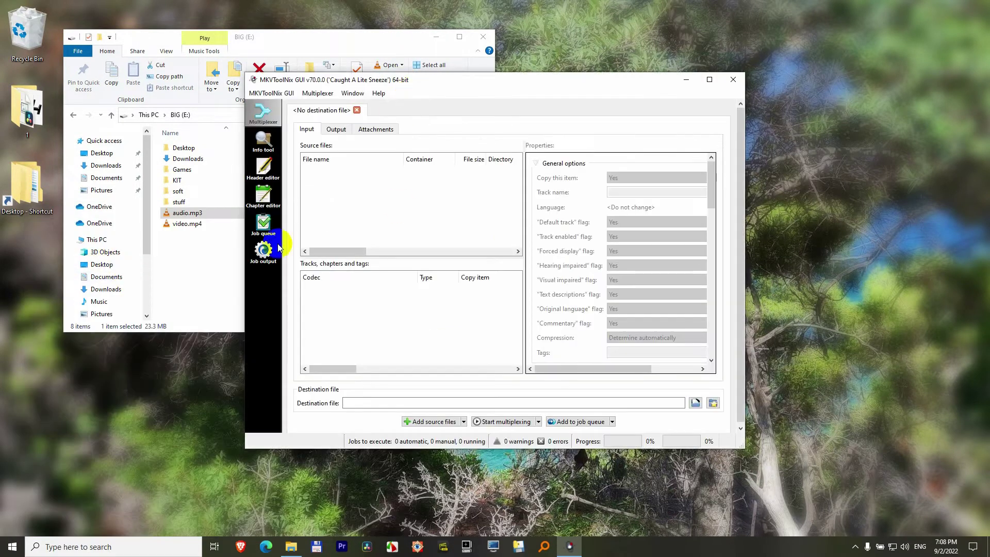
Step: Drag audio.mp3 and video.mp4 into MKVToolNix as new source files of the current job
left_click(202, 223, "shift")
left_click_drag(198, 214, 347, 347)
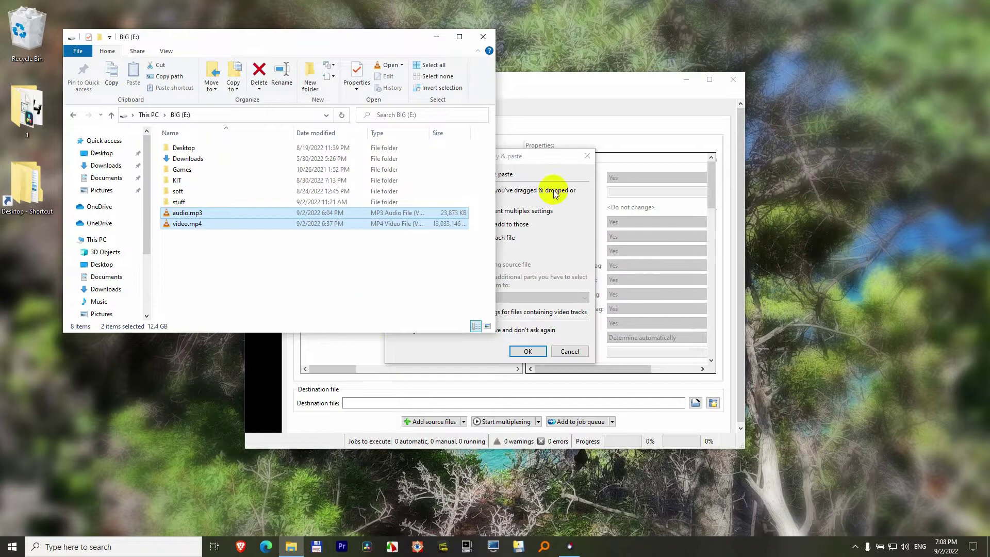
left_click(556, 85)
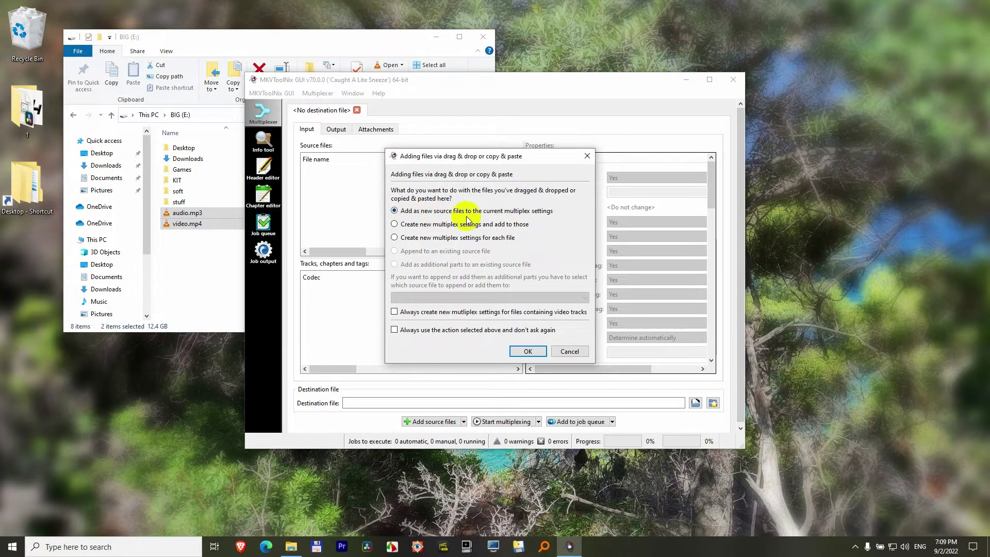
left_click(524, 352)
Step: Maximize MKVToolNix, widen the tracks list, and uncheck video.mp4's AAC audio track
left_click(709, 79)
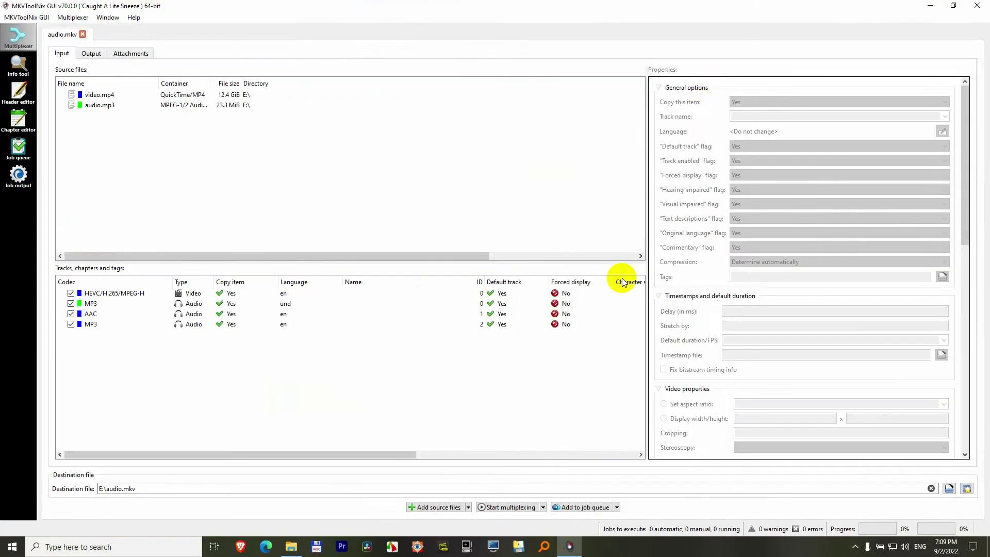
left_click_drag(643, 376, 811, 393)
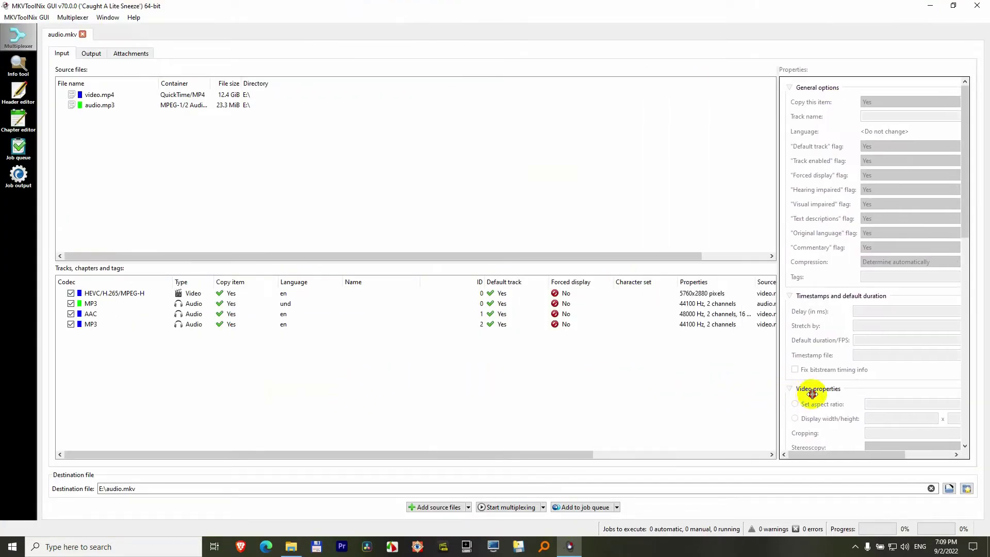
left_click_drag(430, 287, 388, 288)
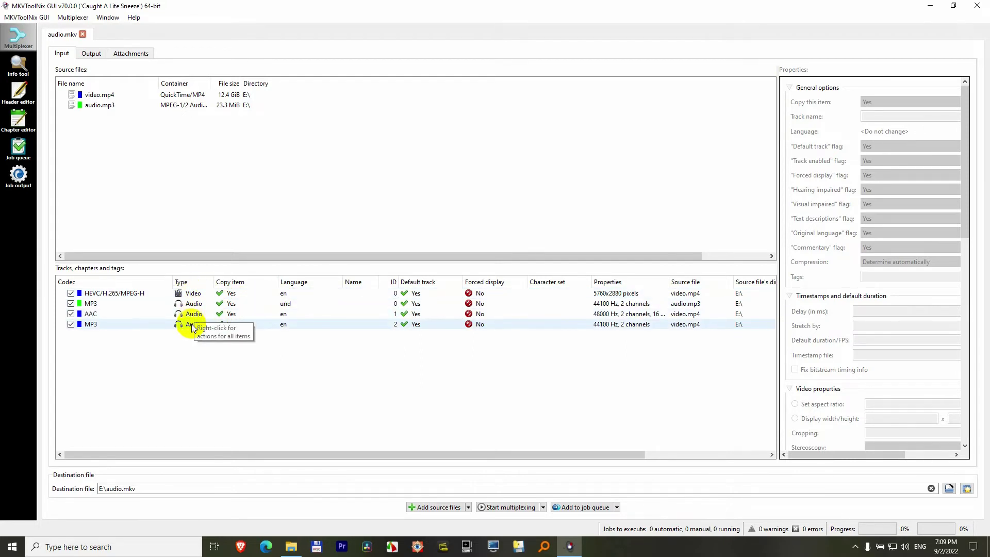
left_click(71, 314)
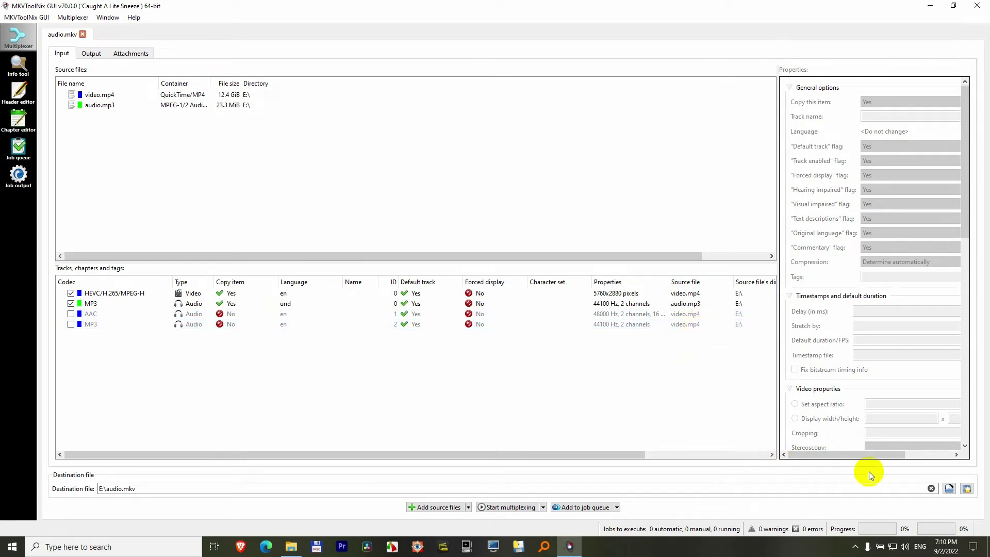
Step: Set the output destination to E:\new.mkv, keeping Matroska files as the type
left_click(949, 488)
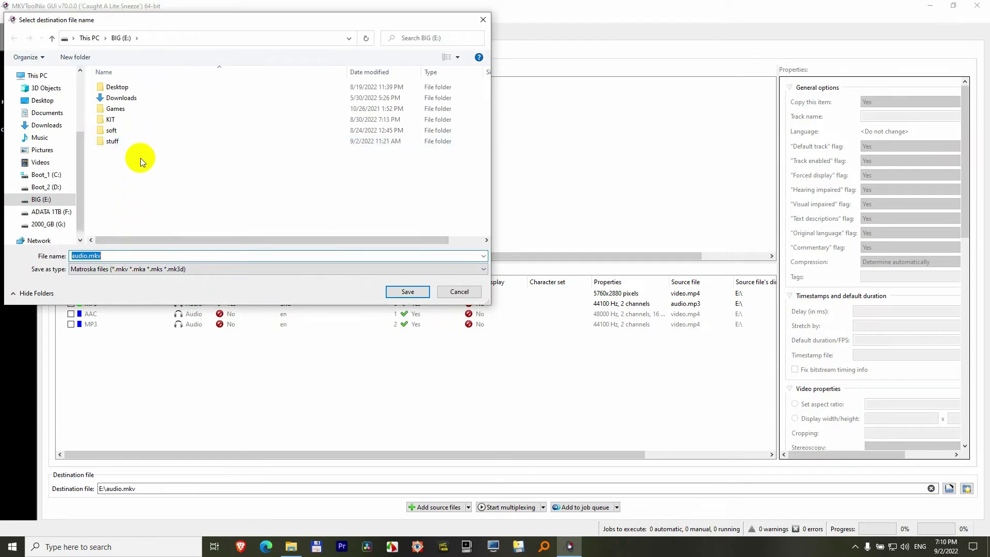
type("new")
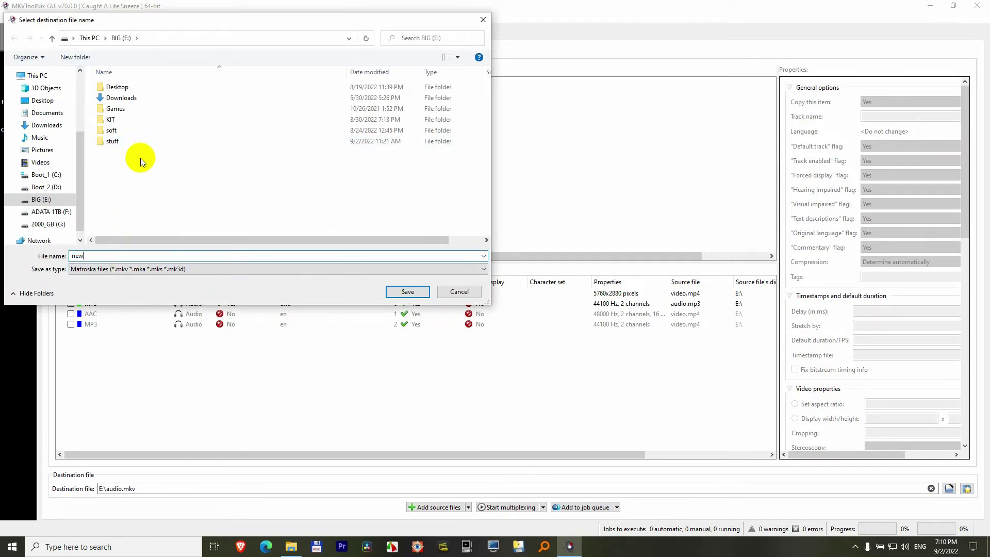
left_click(102, 270)
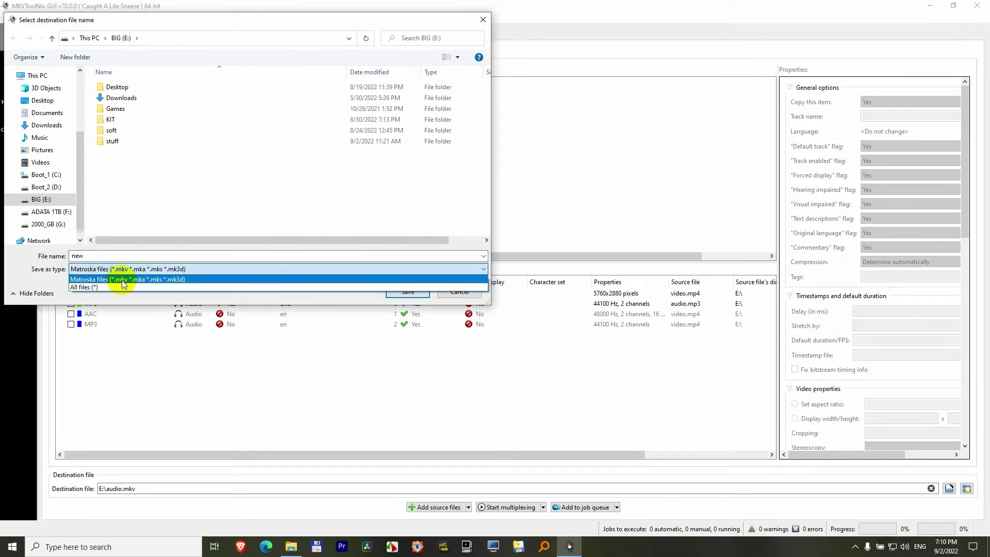
left_click(123, 280)
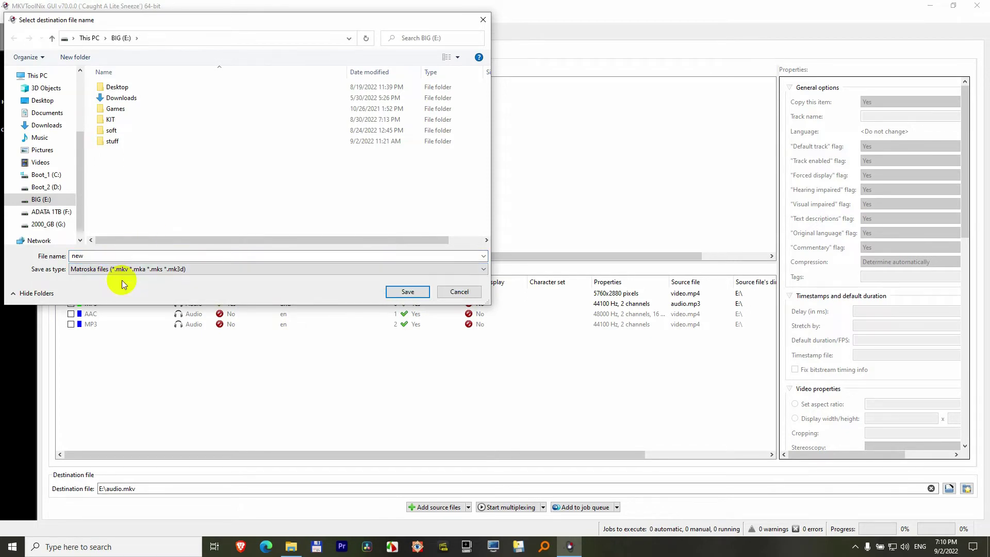
left_click(406, 291)
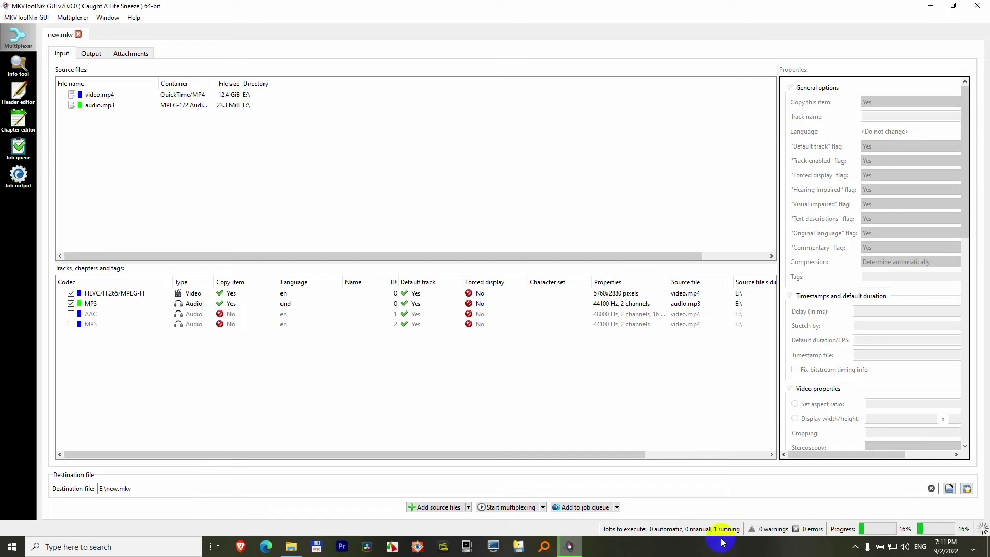
Step: Open Task Manager and watch Disk 0 activity while the merge runs to 100%
right_click(625, 548)
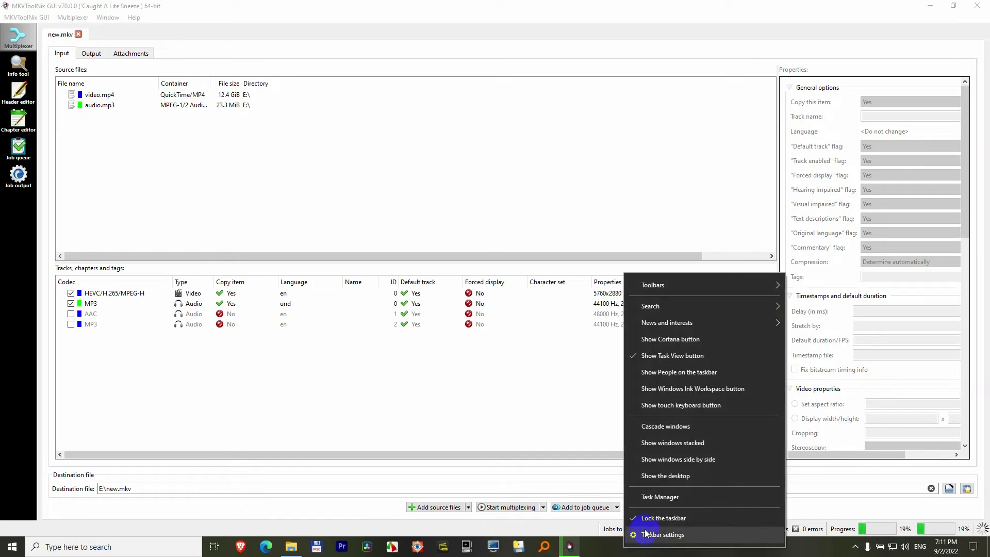
left_click(670, 497)
left_click(438, 179)
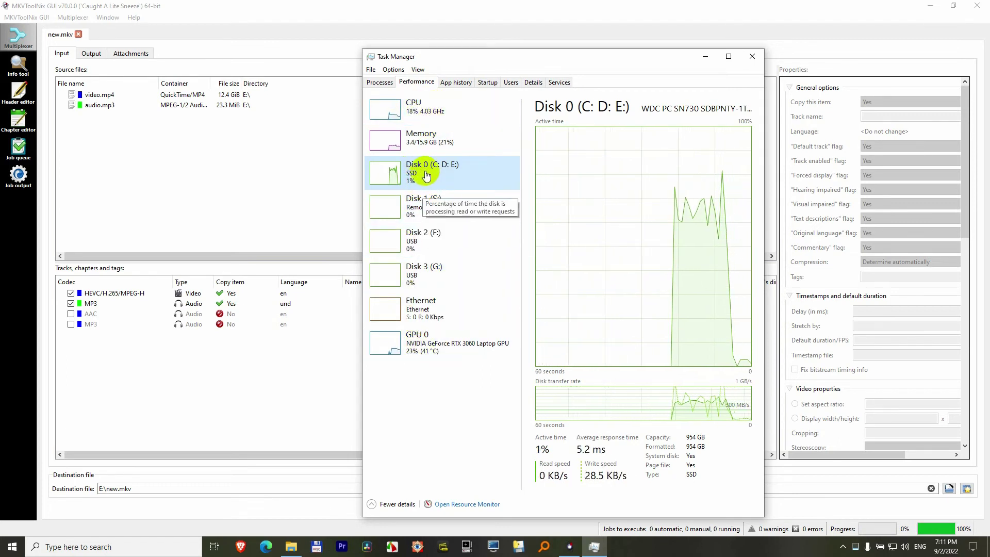
Step: Close Task Manager, minimize MKVToolNix, and briefly play the original video.mp4 in VLC
left_click(752, 57)
left_click(932, 7)
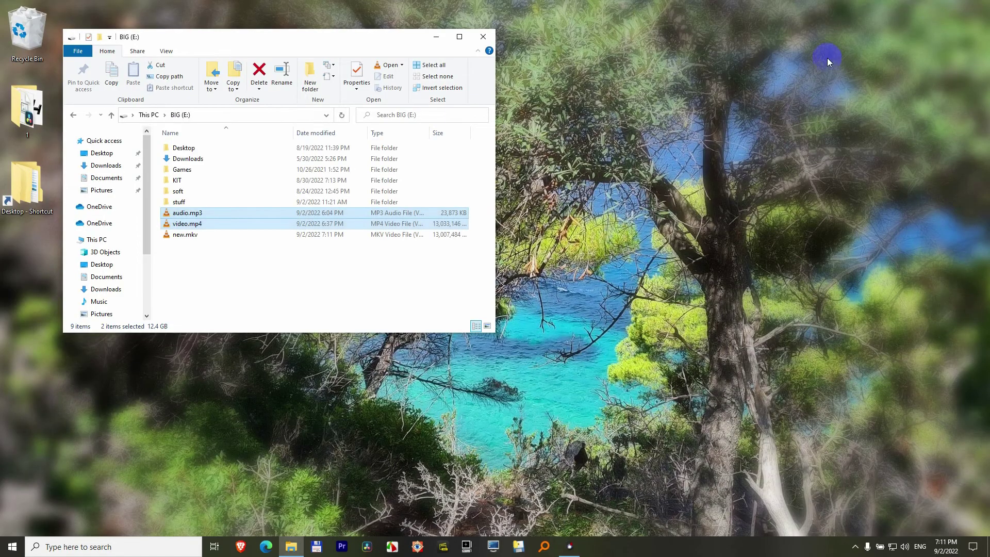
left_click(439, 235)
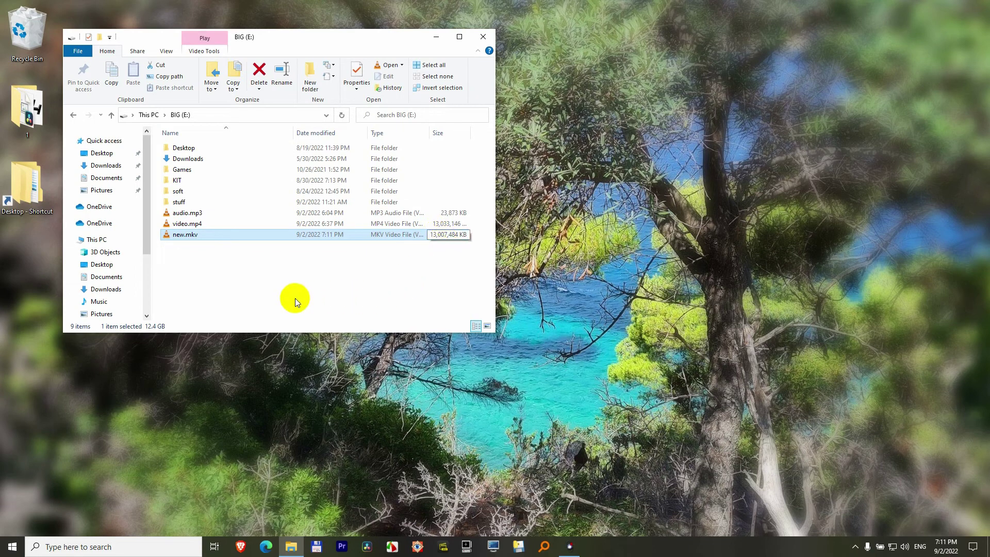
left_click(193, 226)
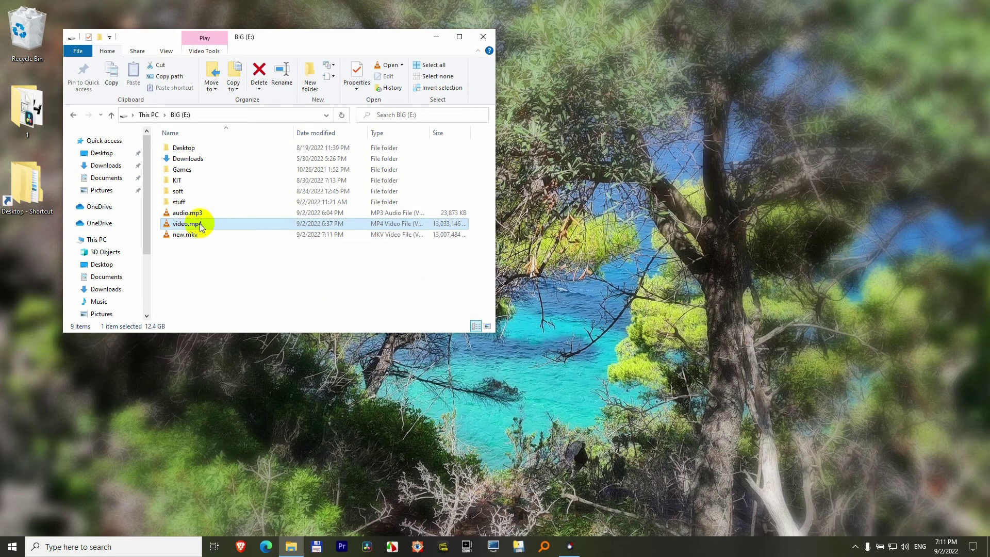
double_click(200, 227)
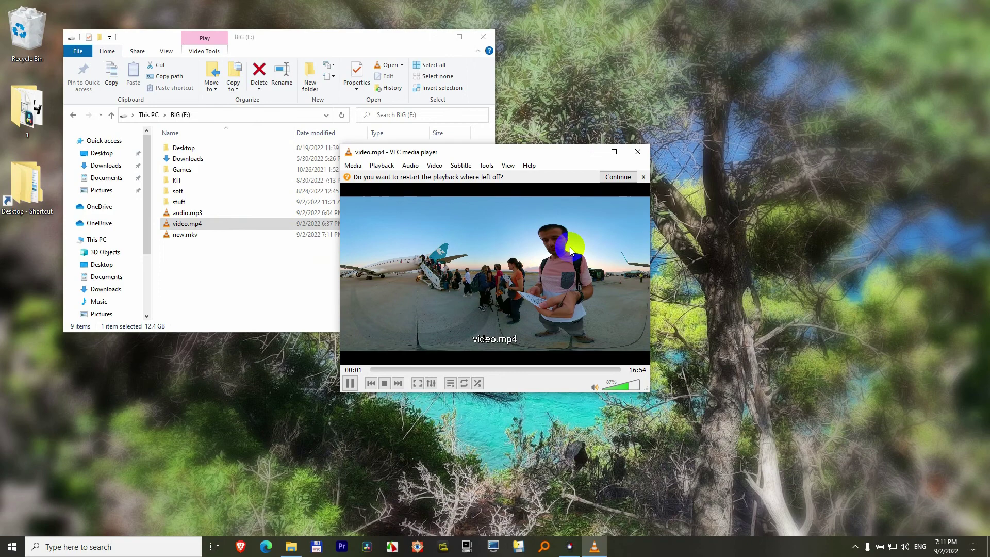
left_click(636, 153)
Step: Play new.mkv in VLC, seek to around 15:14, then close the player
left_click(199, 235)
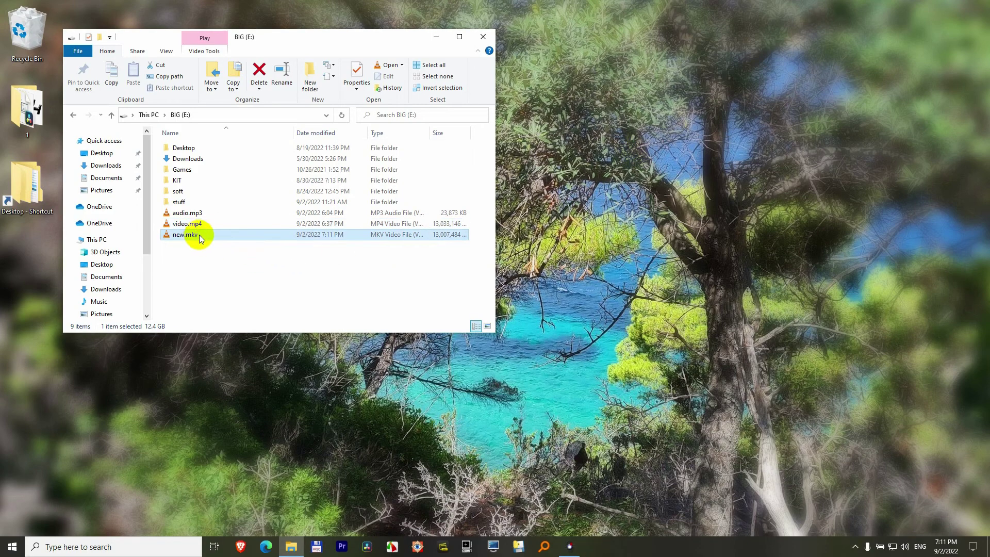
double_click(199, 236)
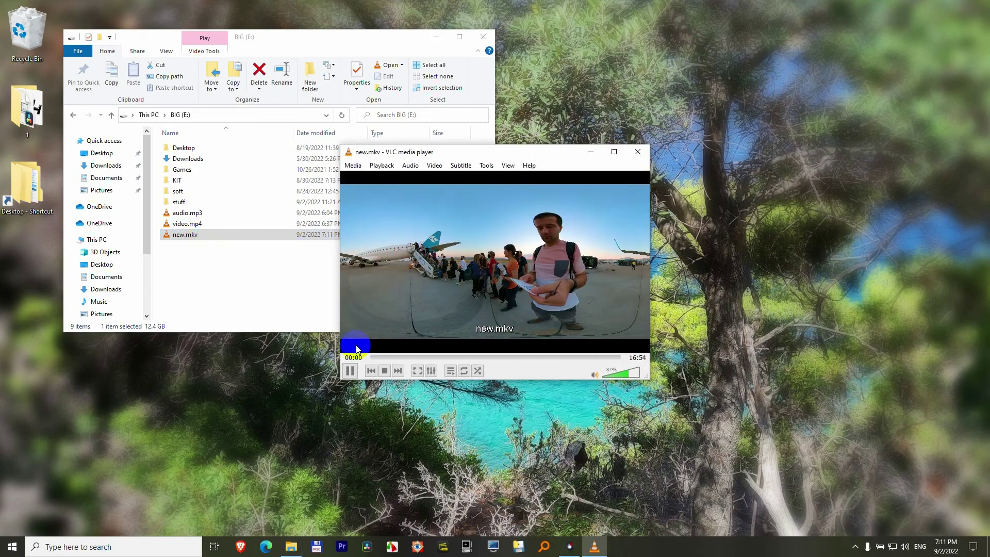
left_click_drag(405, 359, 595, 357)
left_click(643, 153)
Step: Select audio.mp3 and video.mp4 together in the folder
left_click(190, 214)
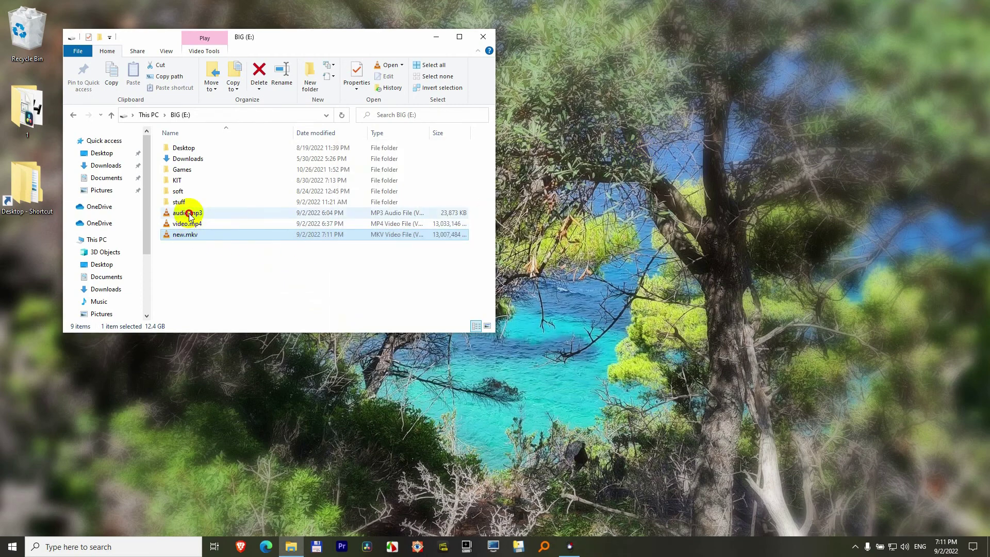
left_click(199, 223, "ctrl")
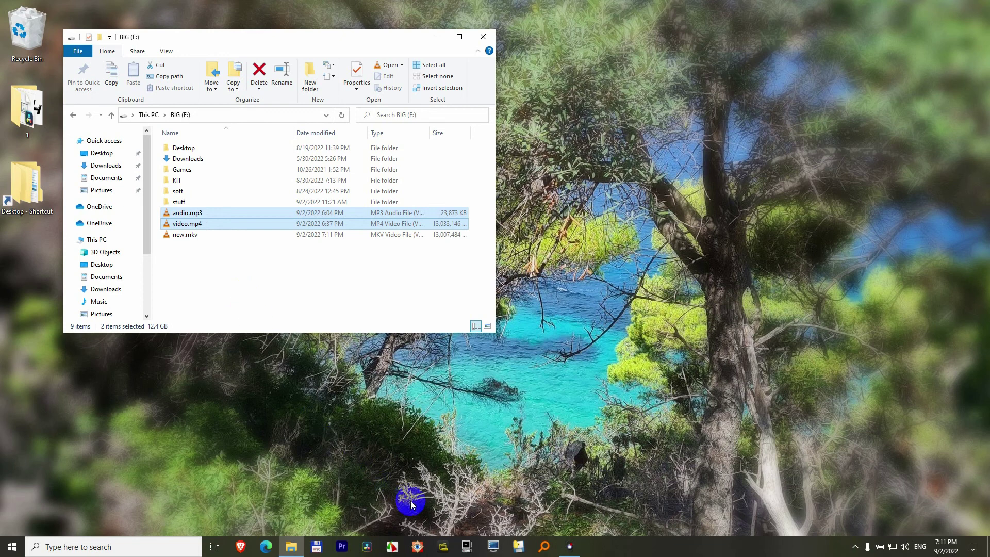
mouse_move(569, 546)
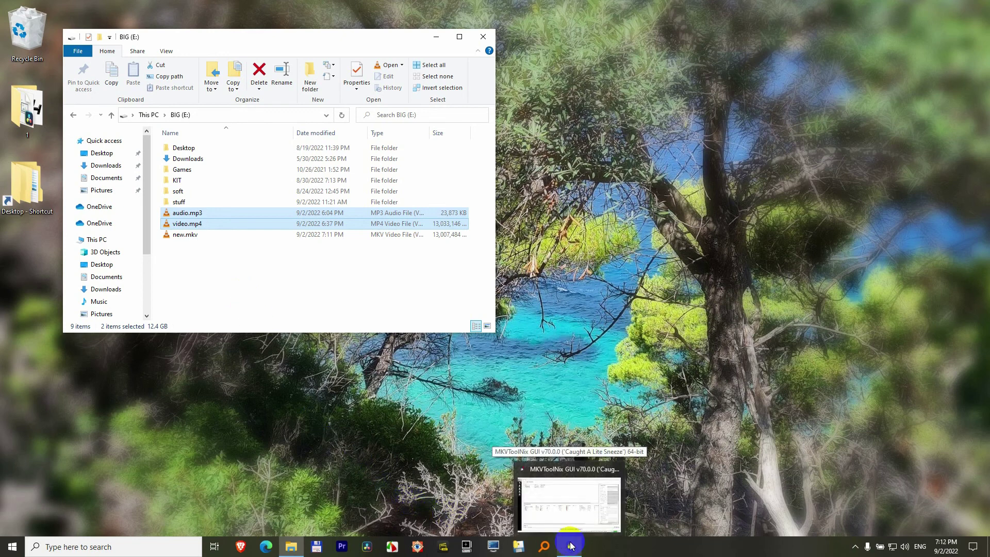